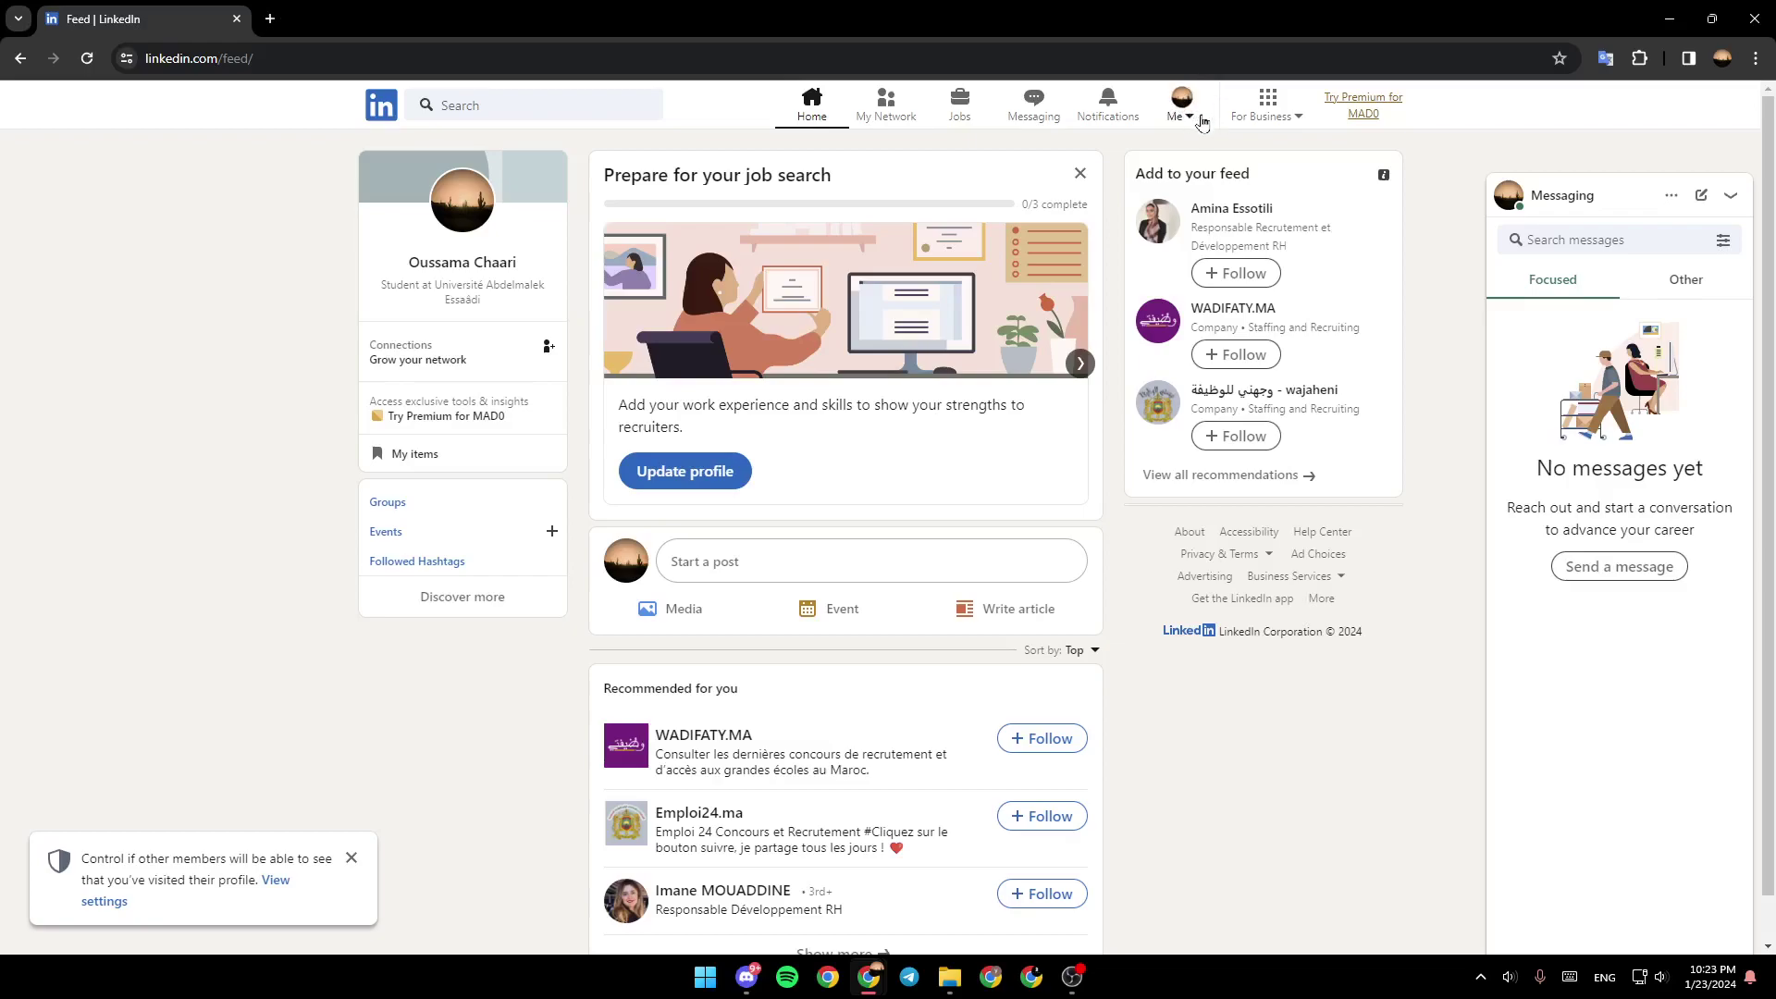
# Step: Go to your own profile page via the Me menu's View Profile
pyautogui.click(1202, 123)
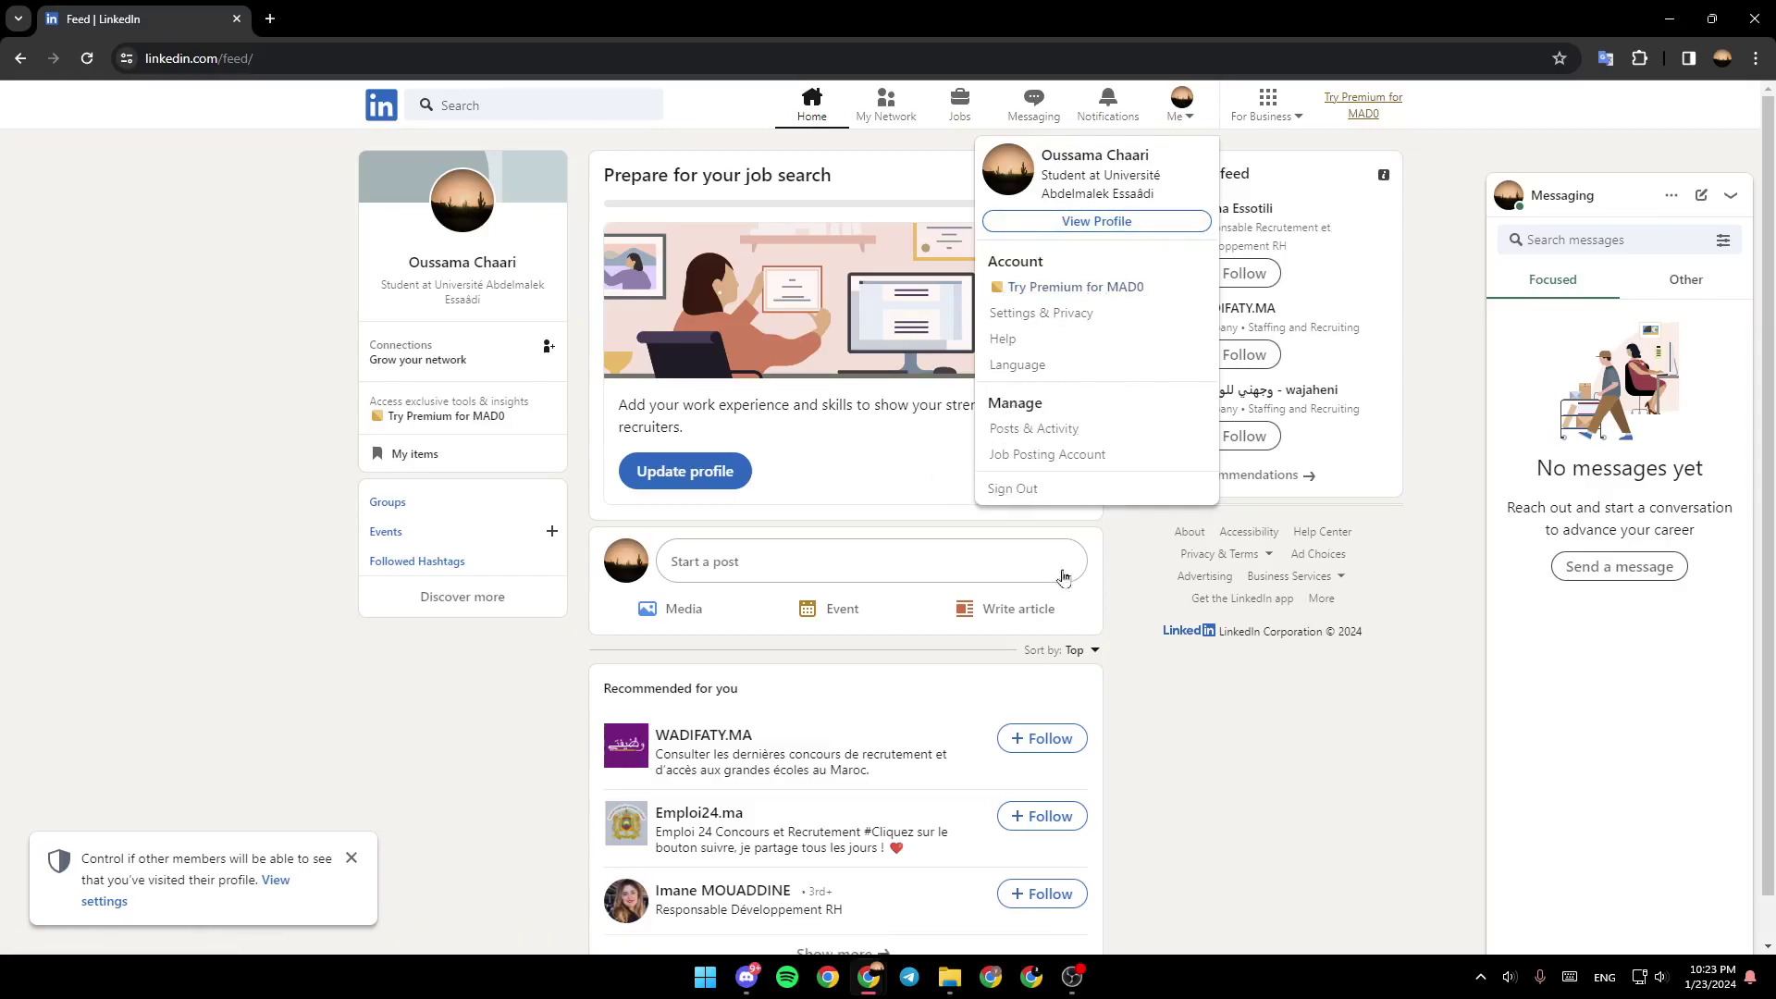
pyautogui.click(1086, 226)
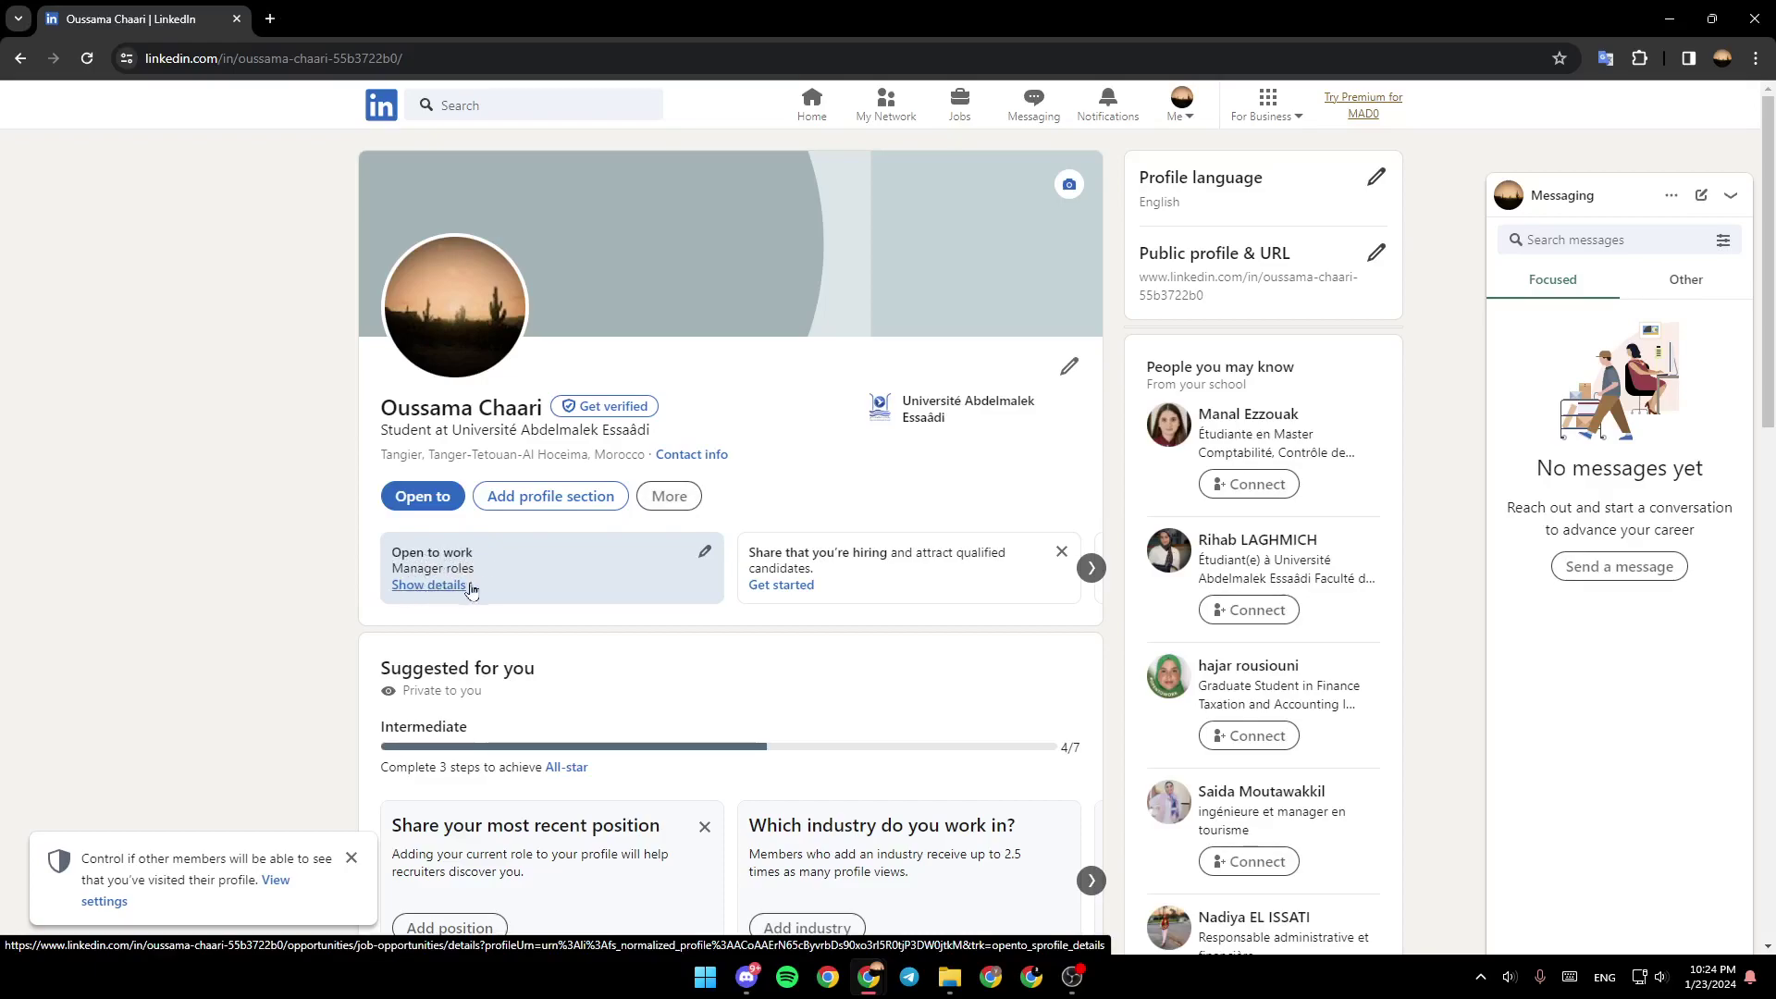
# Step: Show the Open to work details and start editing the job preferences
pyautogui.click(427, 586)
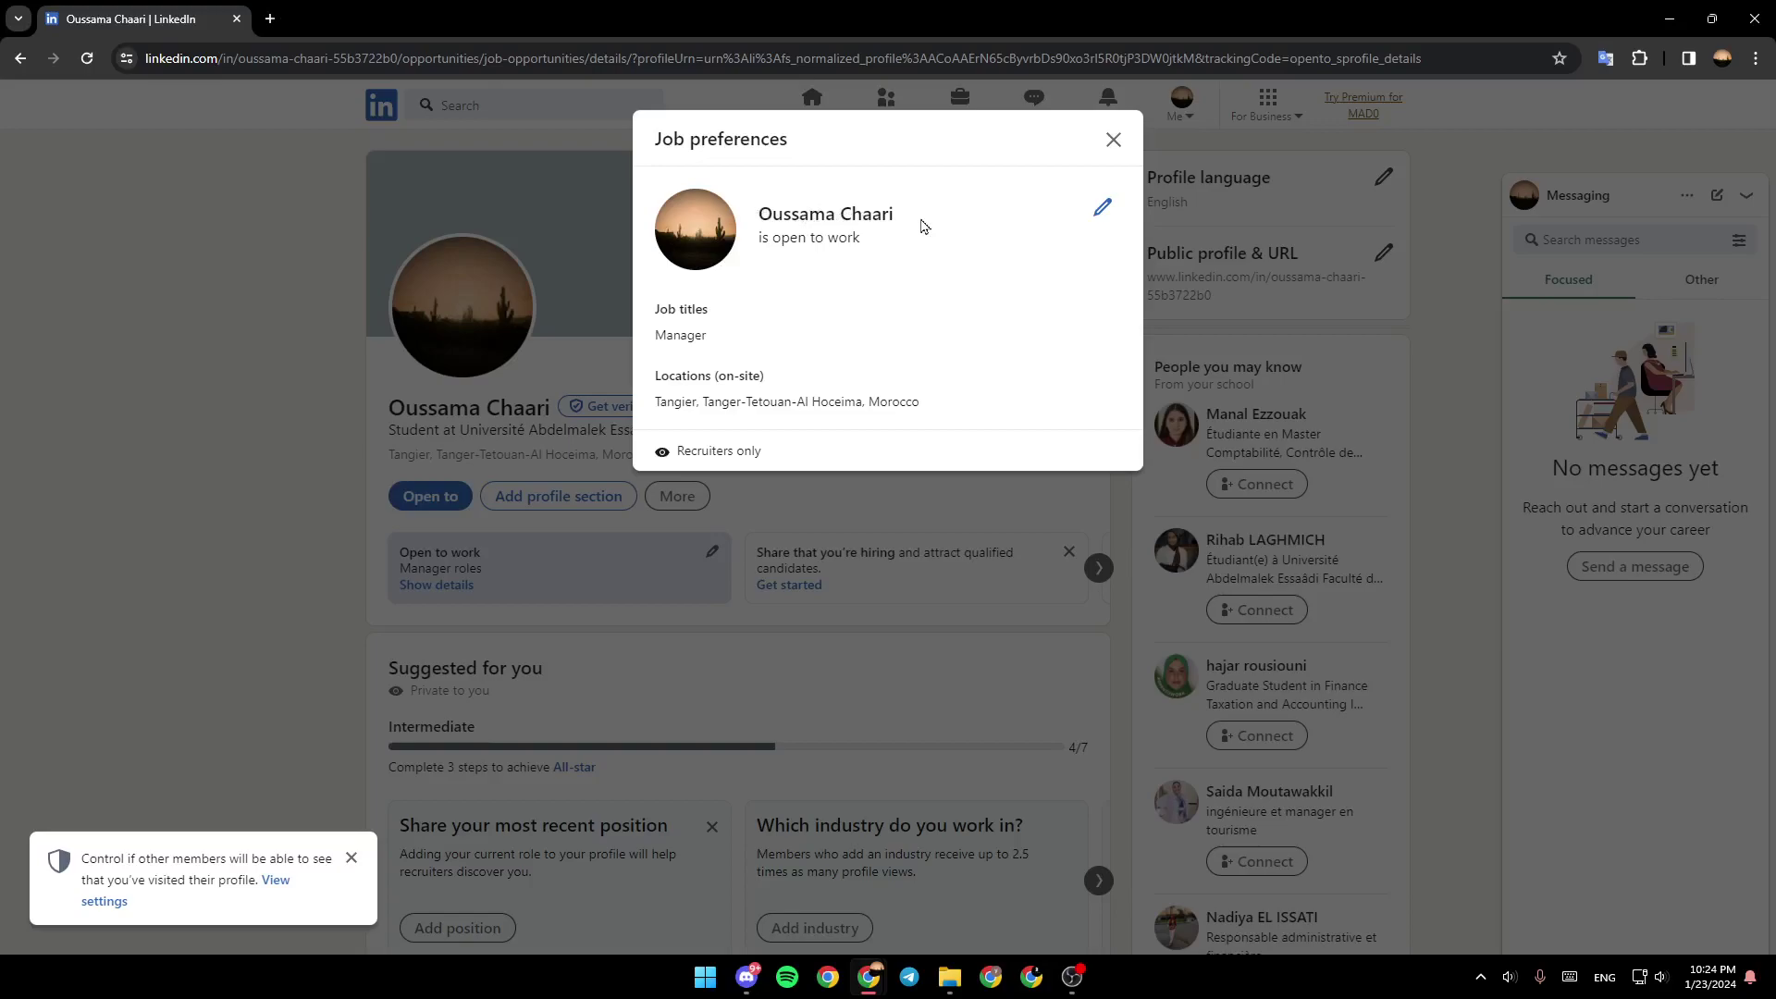
pyautogui.click(1103, 220)
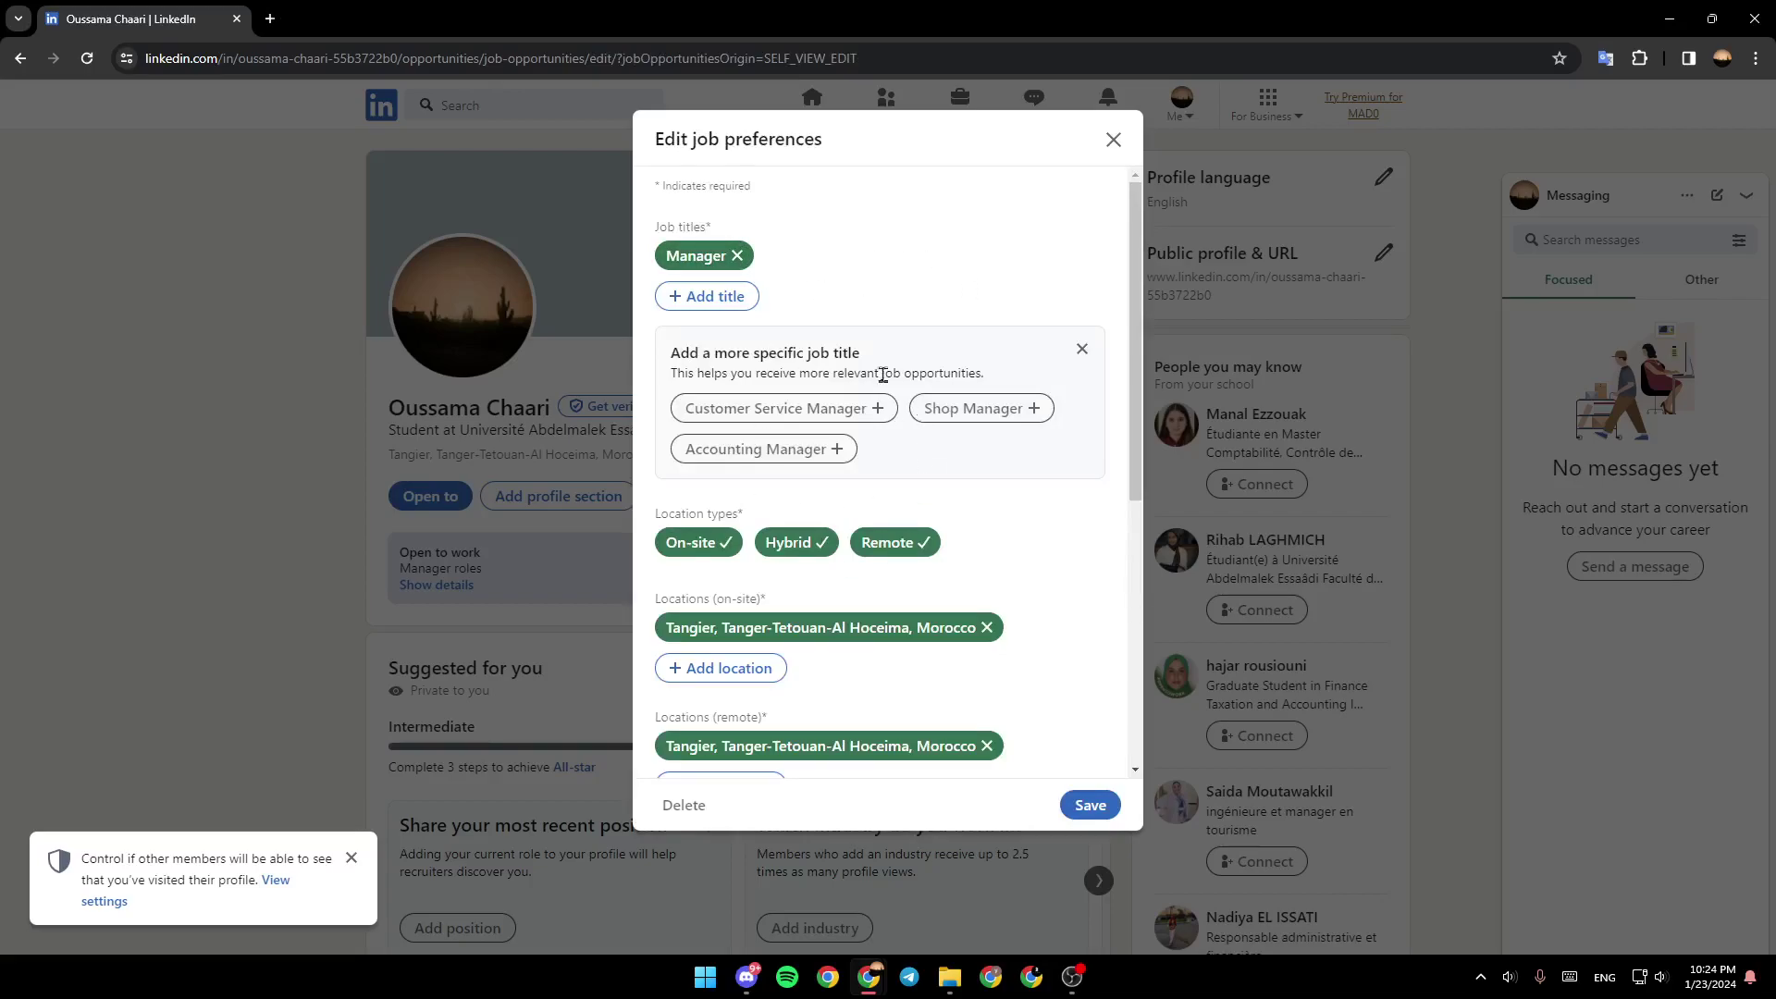
pyautogui.moveTo(1126, 343); pyautogui.dragTo(1135, 590)
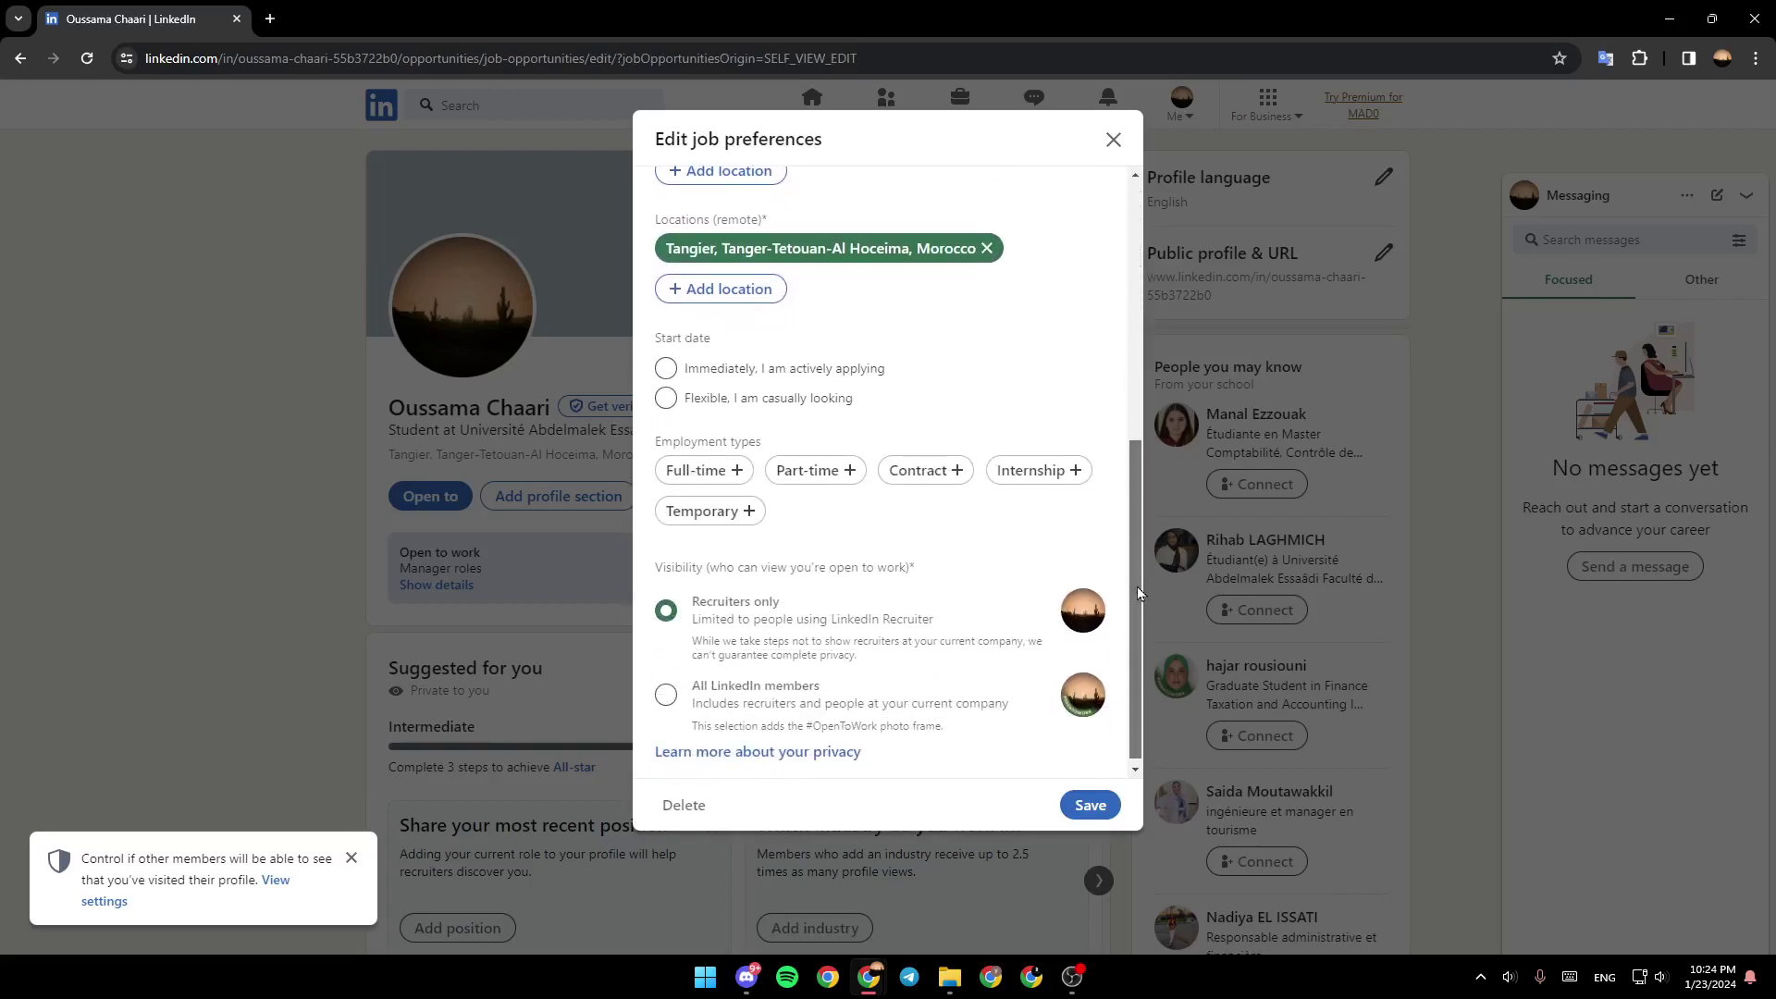
pyautogui.scroll(5, 833, 417)
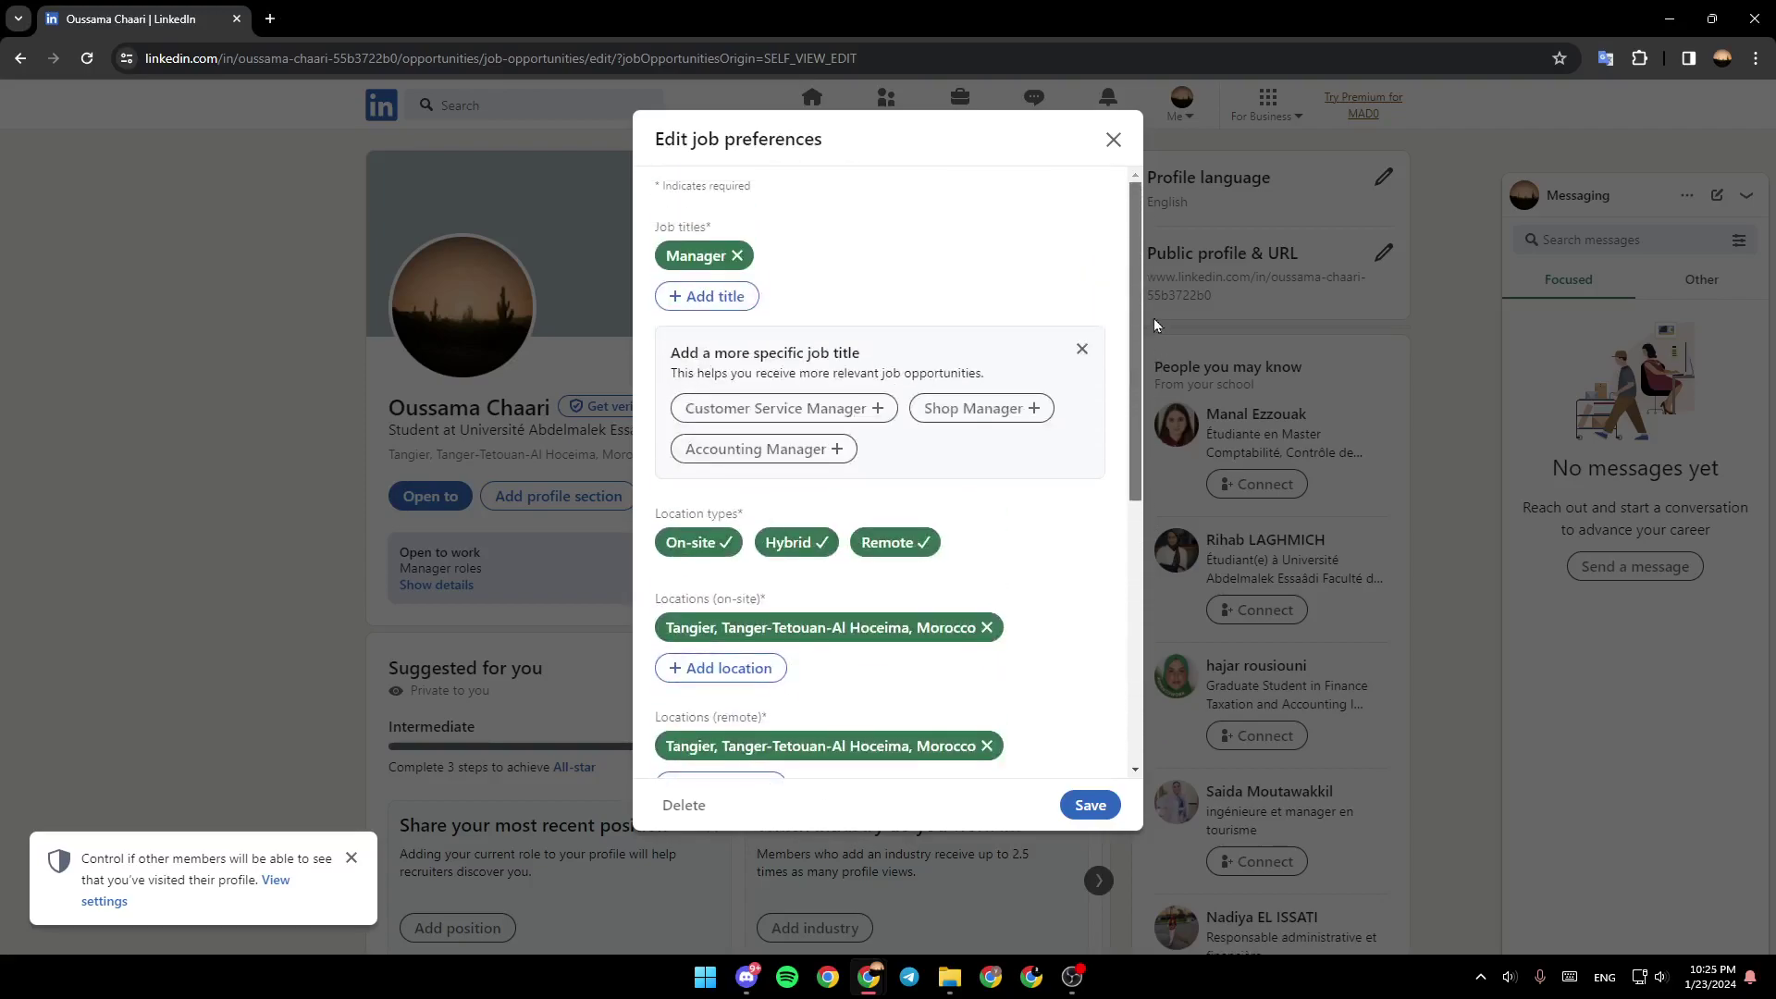
# Step: Remove the Manager title, attempt a save, then add Customer Service Manager instead
pyautogui.click(737, 259)
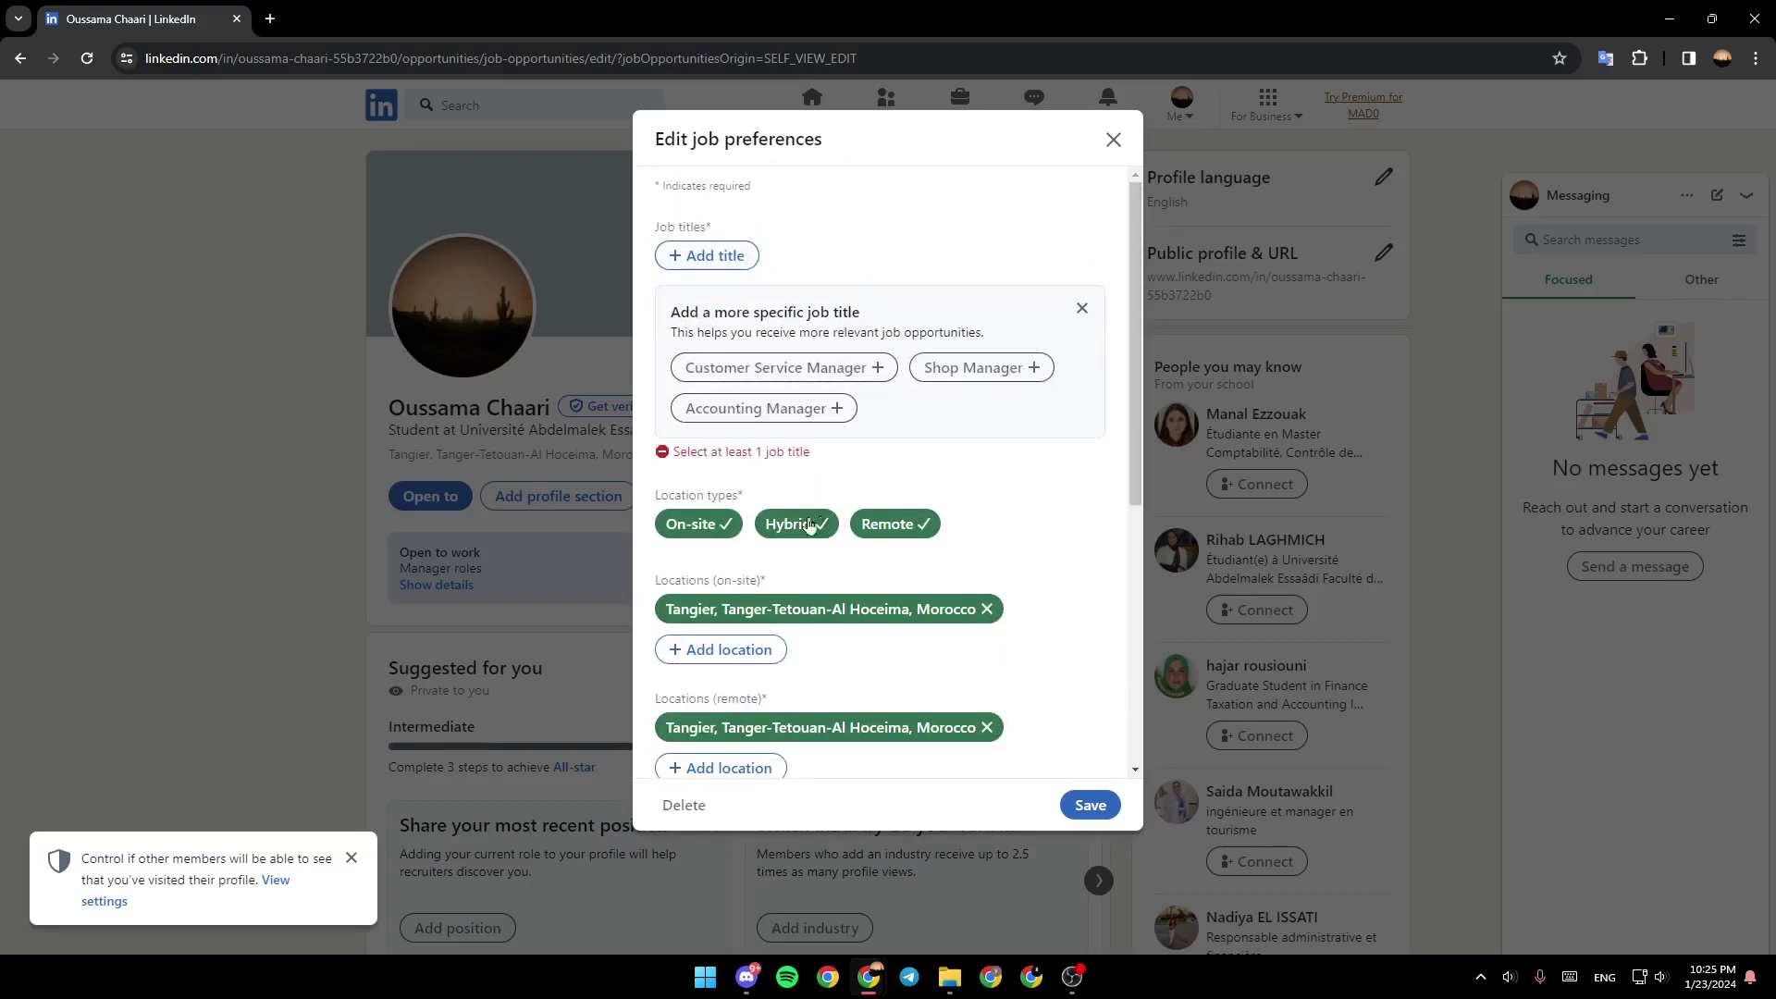
pyautogui.click(1091, 807)
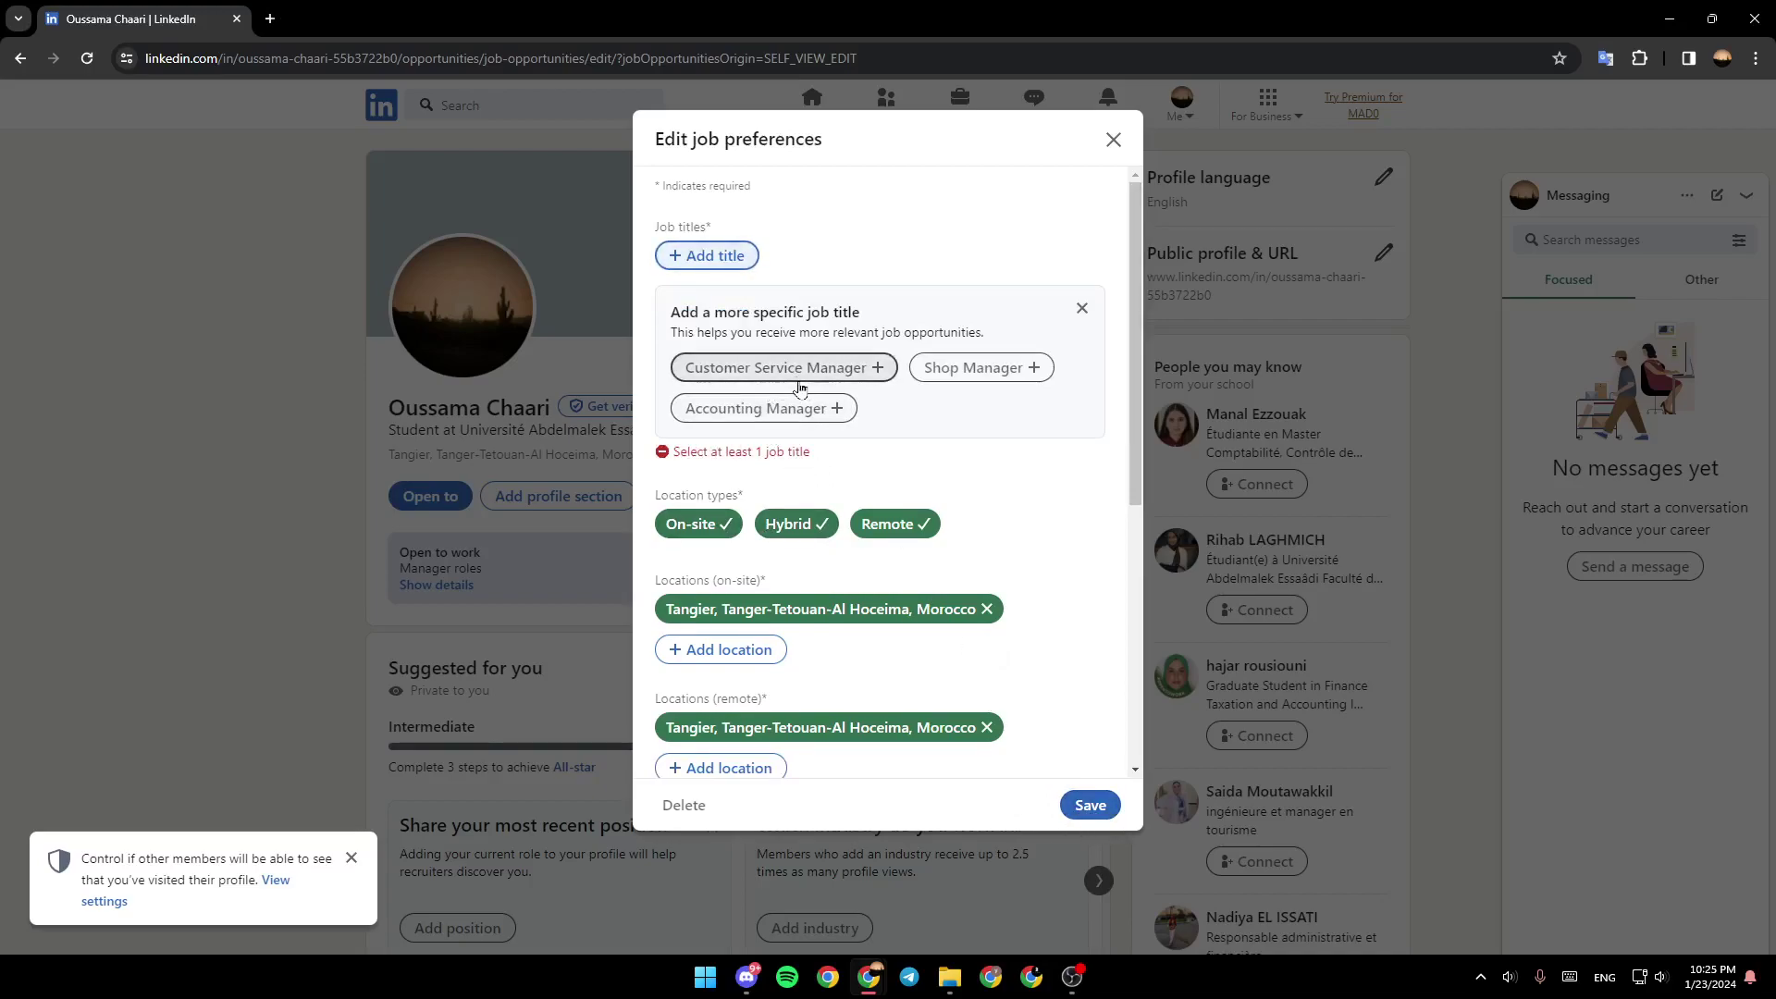
pyautogui.click(757, 368)
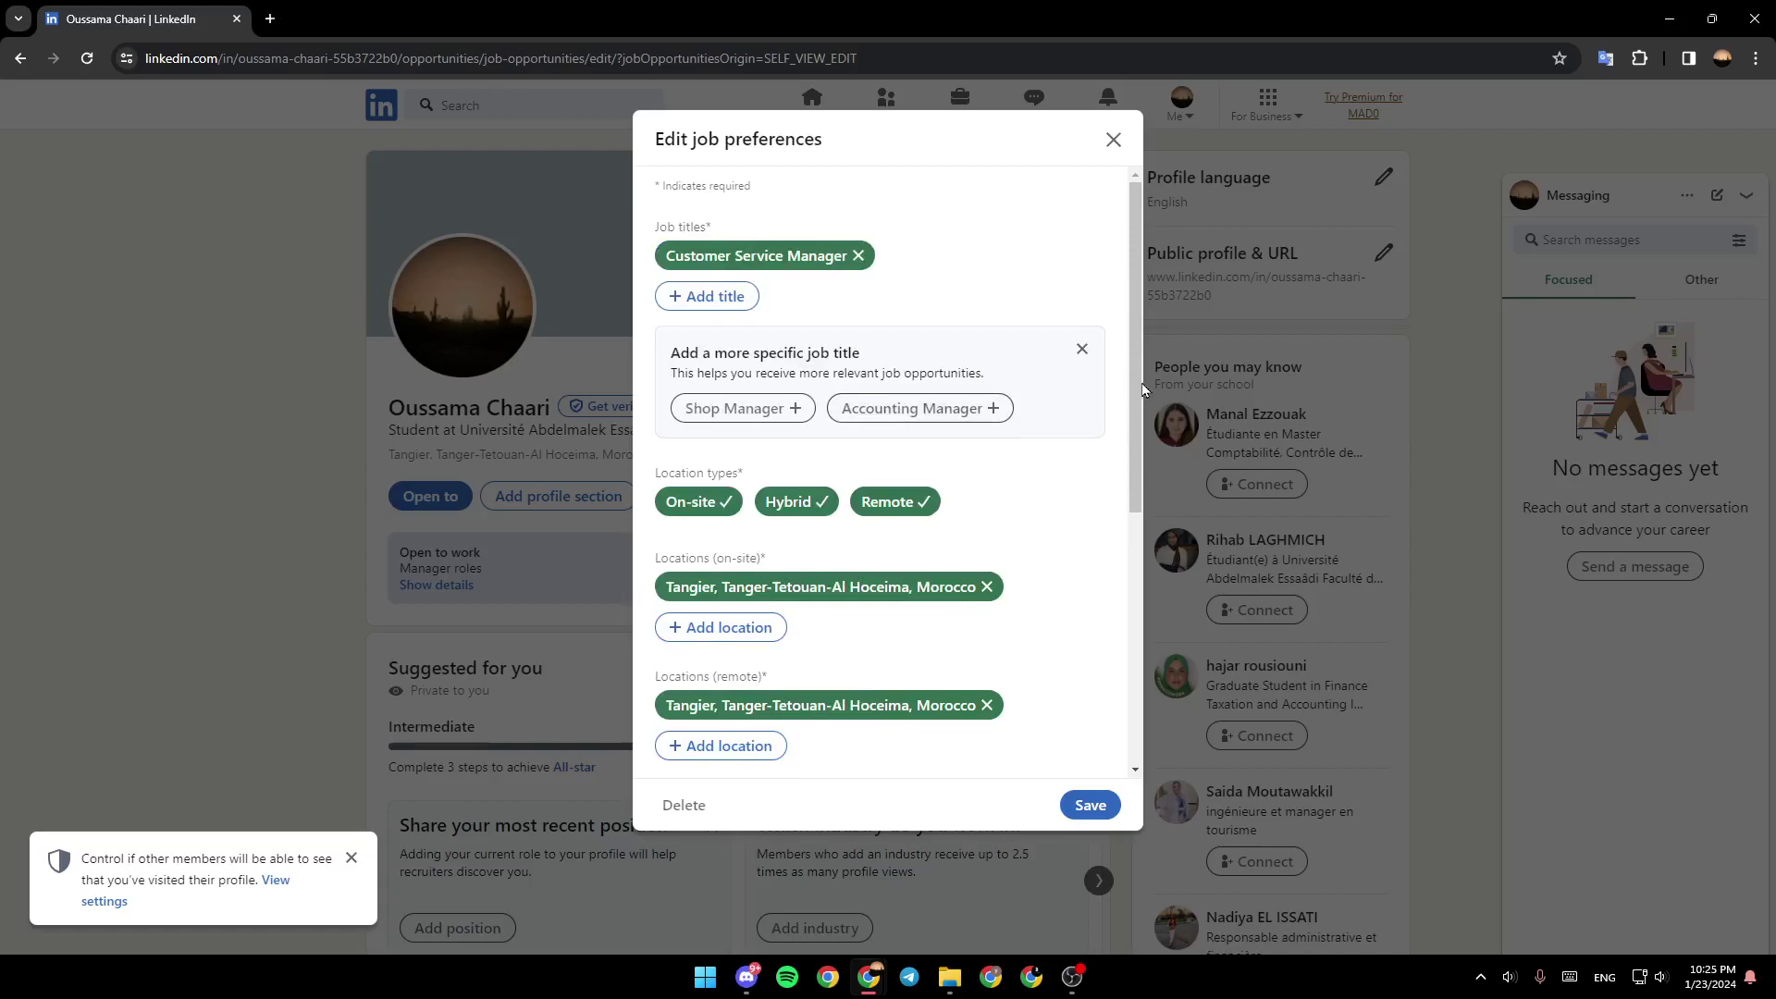
pyautogui.scroll(-3, 1144, 389)
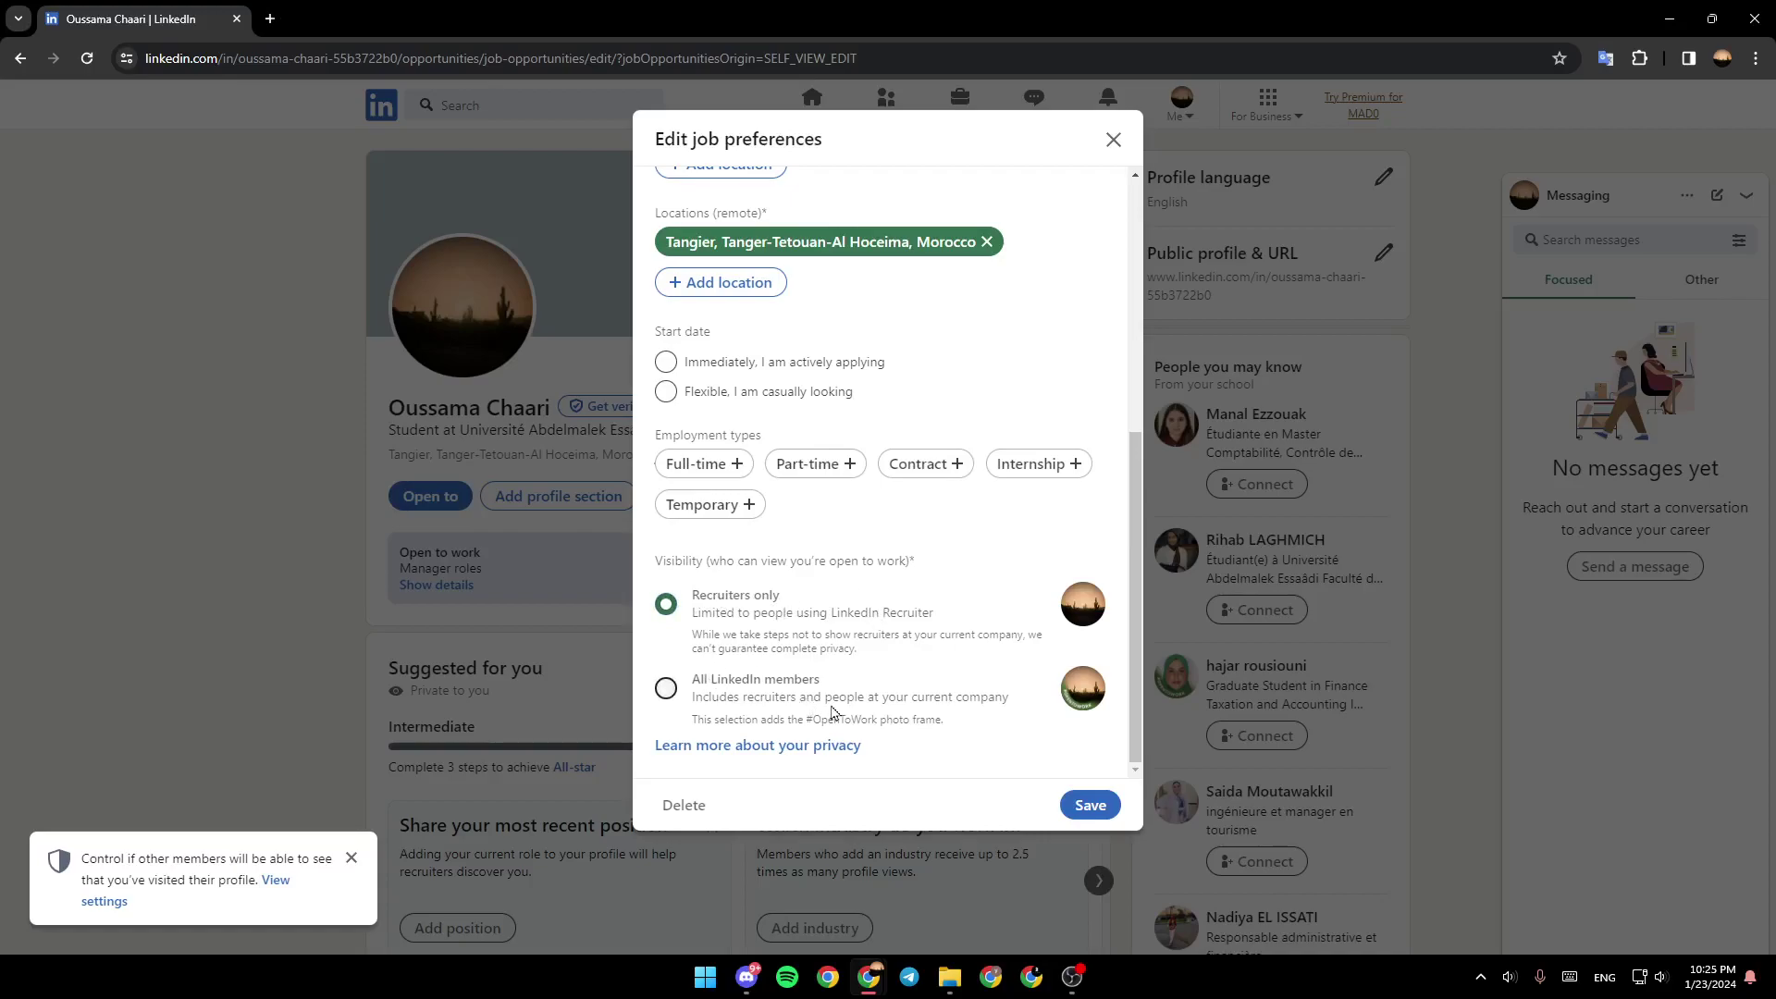
# Step: Delete all the Open to work job preferences from the profile
pyautogui.click(684, 805)
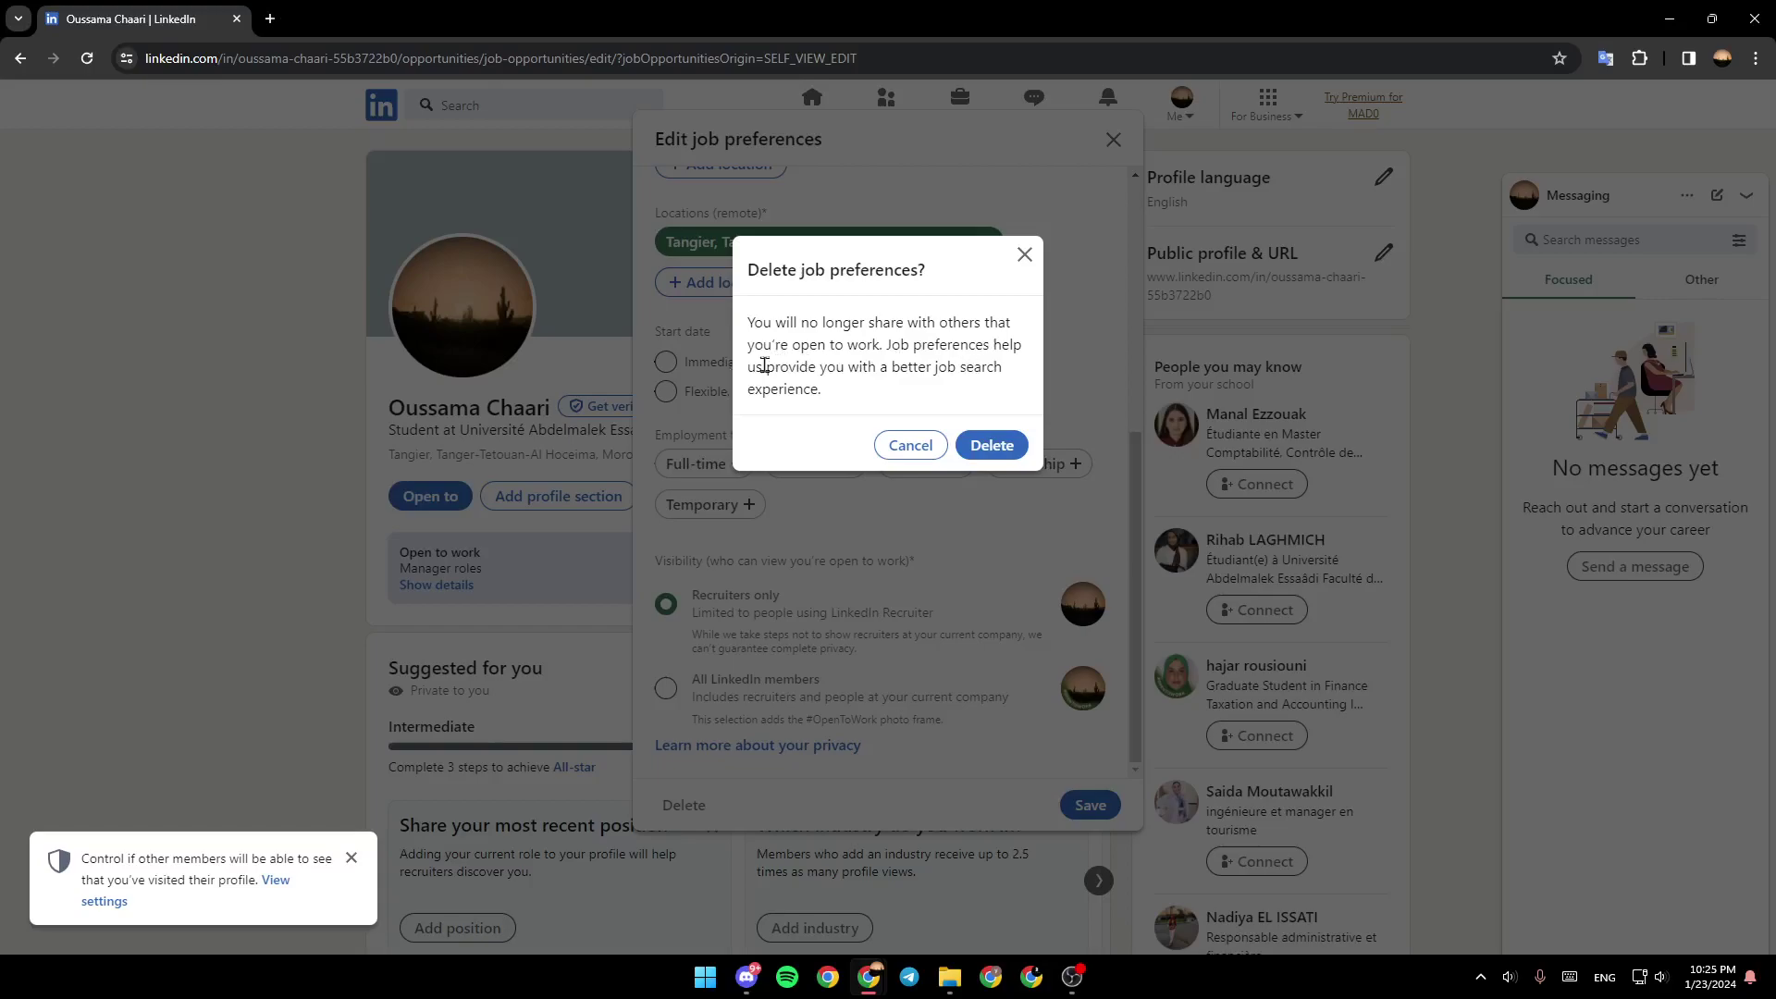
pyautogui.click(988, 446)
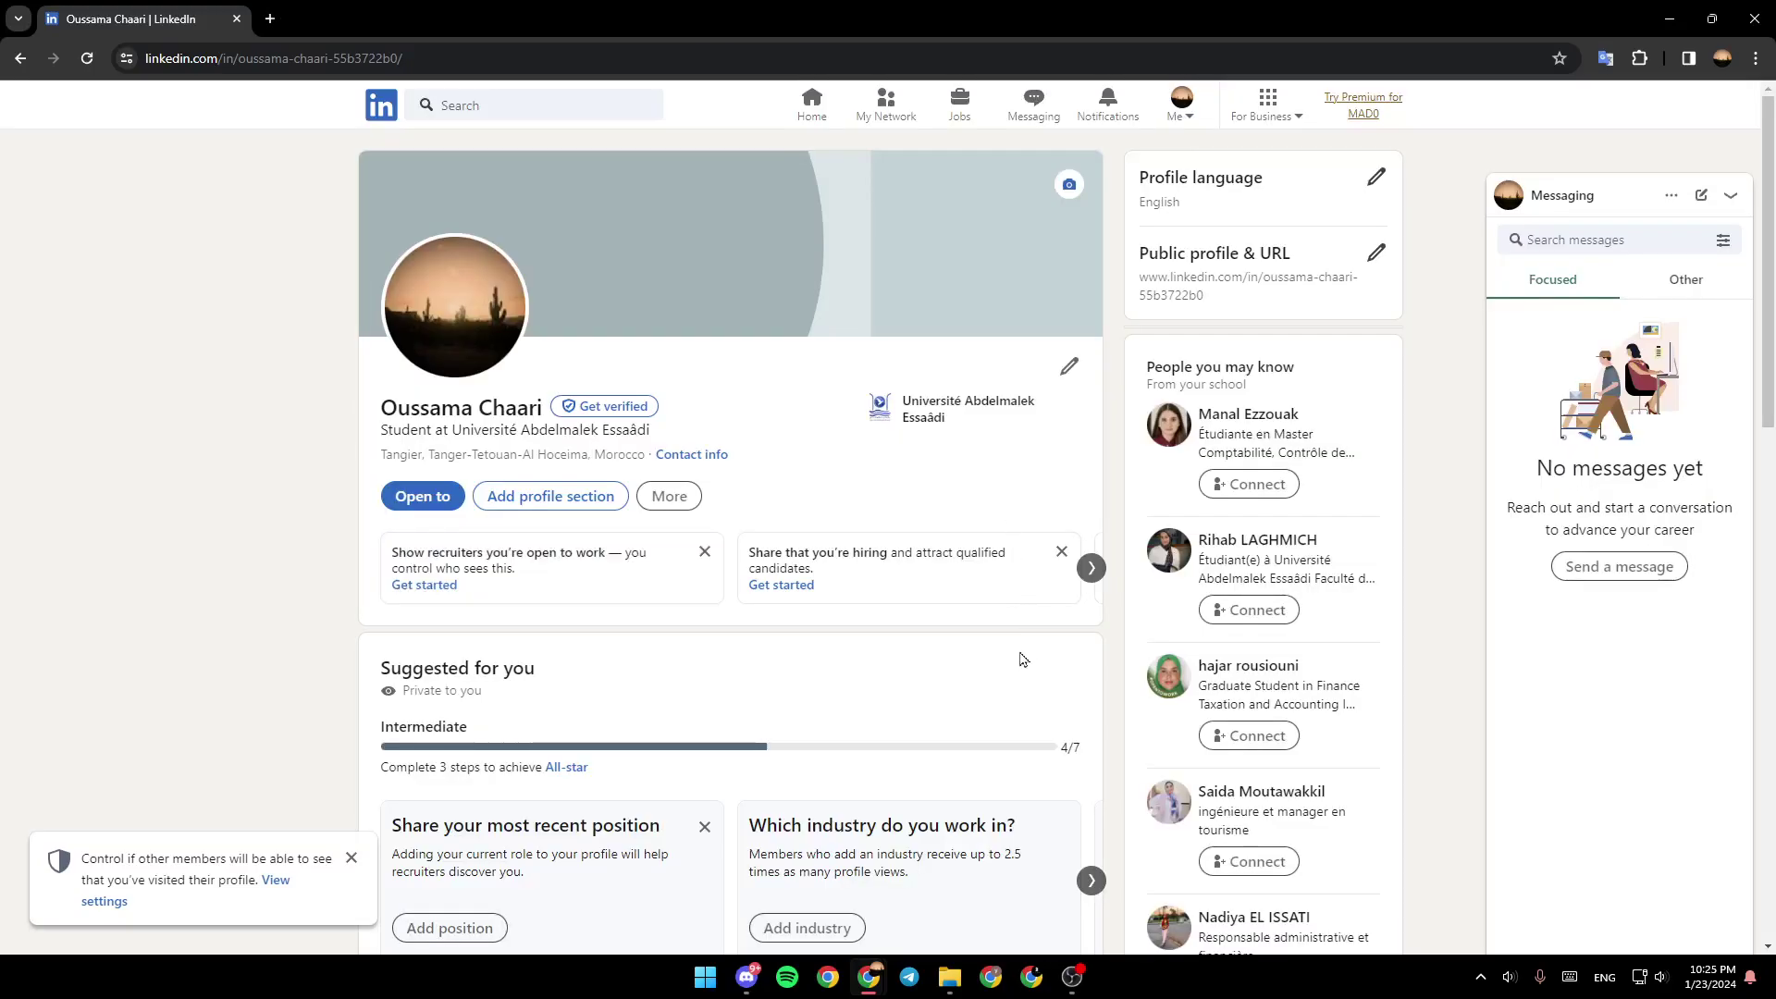